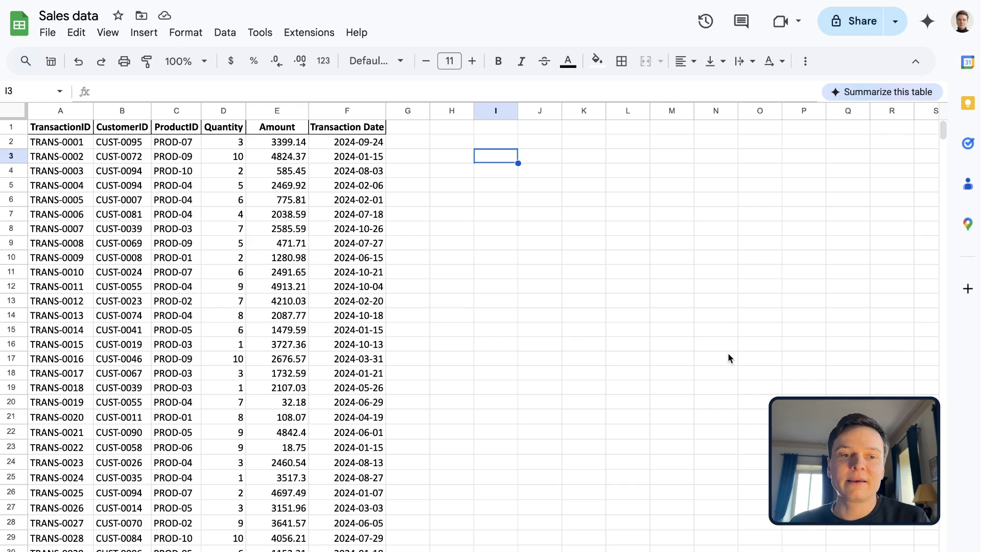
Step: Look through the Customers, Transactions and Products sheets in turn
left_click(355, 549)
left_click(258, 550)
left_click(286, 550)
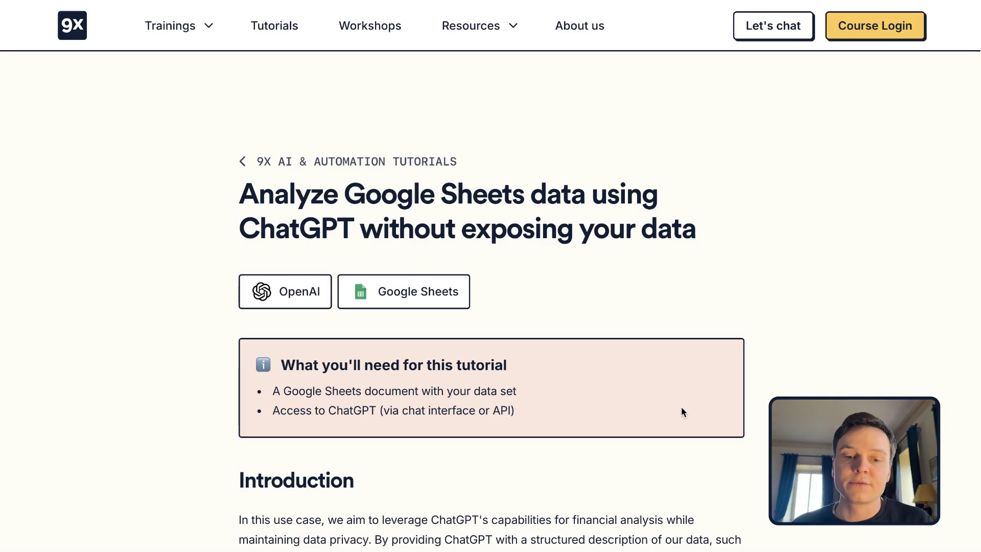
Step: Scroll the 9x tutorial down past the sheet screenshots to the Step 2 prompt template
scroll(682, 410, "down", 12)
scroll(682, 411, "down", 5)
scroll(681, 411, "down", 7)
scroll(312, 225, "down", 9)
scroll(313, 225, "down", 5)
scroll(317, 204, "down", 5)
Step: Paste the copied prompt template into ChatGPT's full-screen editor and remove the stray leading 'Copy'
left_click(714, 246)
left_click(395, 17)
key("super+v")
left_click(728, 234)
left_click(459, 100)
key("BackSpace")
key("BackSpace")
key("BackSpace")
key("BackSpace")
key("BackSpace")
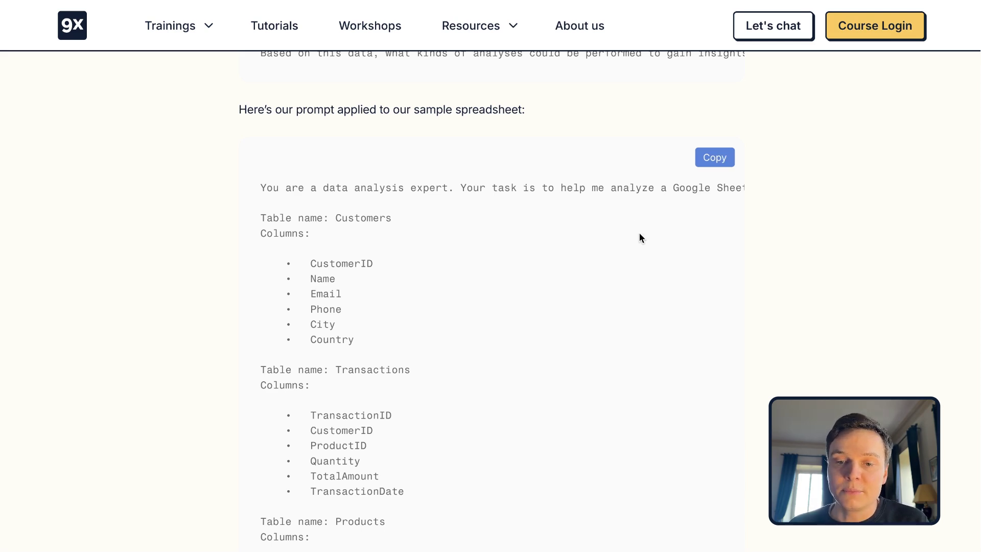
Step: Paste the sample sales prompt into ChatGPT, delete the stray Copy line, and expand it full-screen
left_click(384, 12)
left_click(358, 295)
key("super+v")
left_click(293, 232)
key("BackSpace")
key("BackSpace")
key("BackSpace")
key("BackSpace")
key("Delete")
left_click(726, 229)
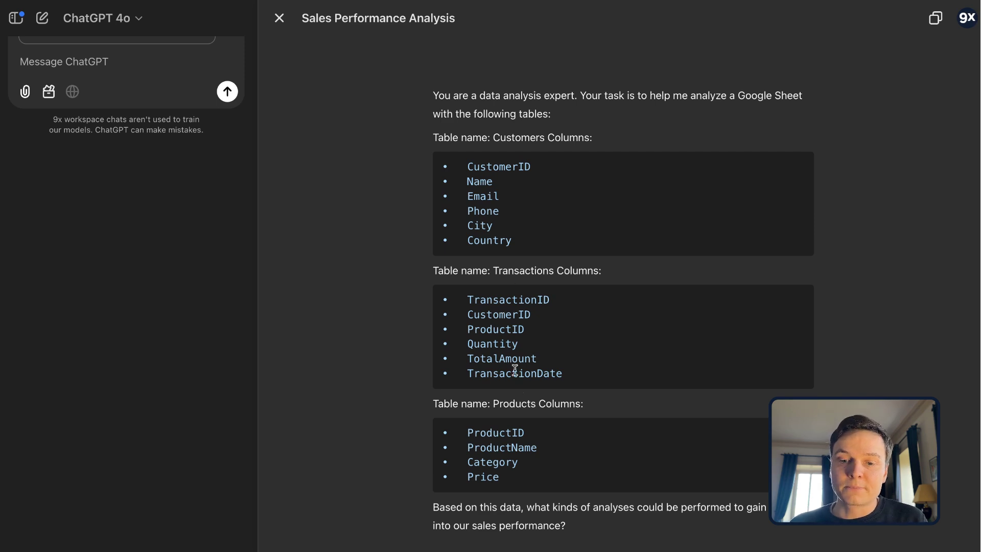
Step: Send the sales performance prompt and read the suggested analyses, from Customer Segmentation to Churn
left_click(227, 91)
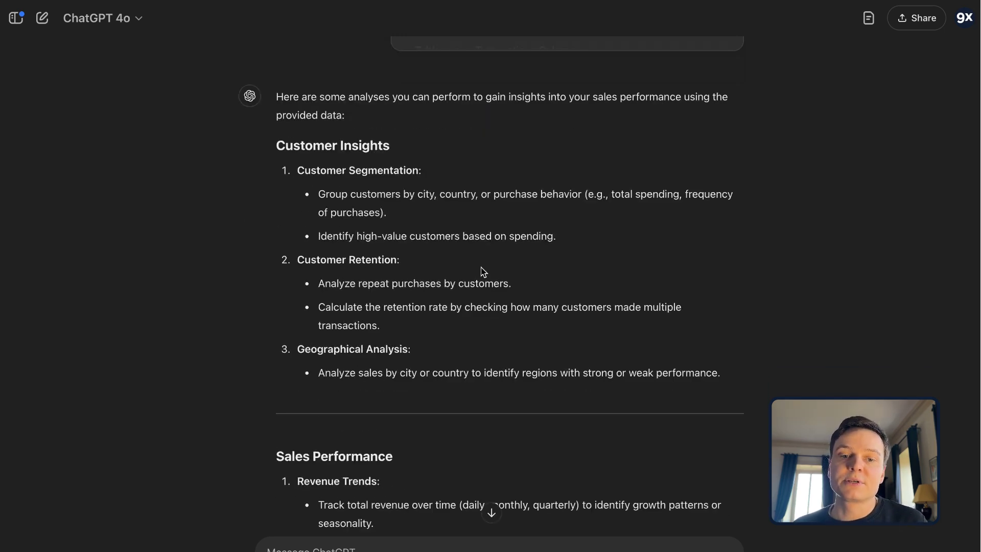
scroll(406, 204, "down", 5)
scroll(378, 274, "down", 7)
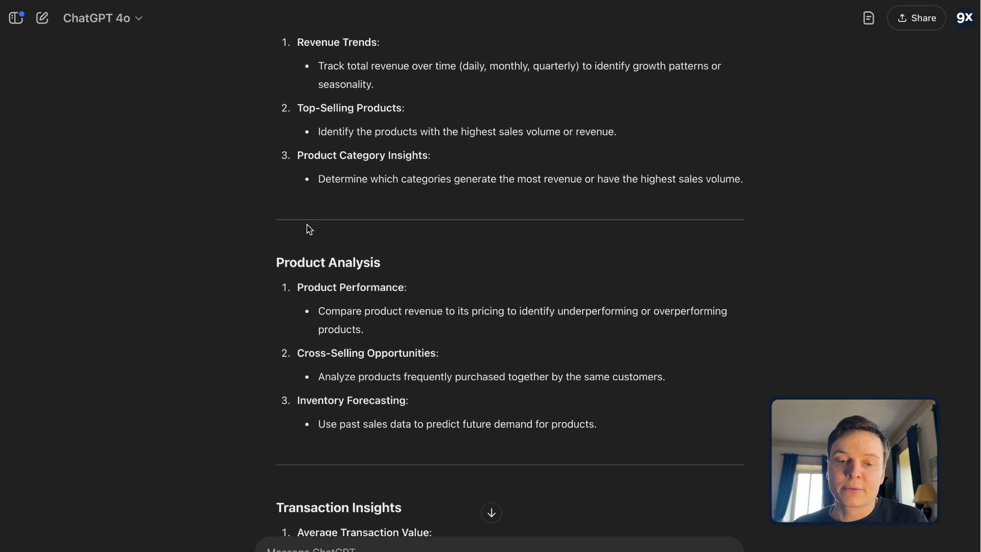
scroll(370, 296, "down", 12)
scroll(367, 290, "down", 4)
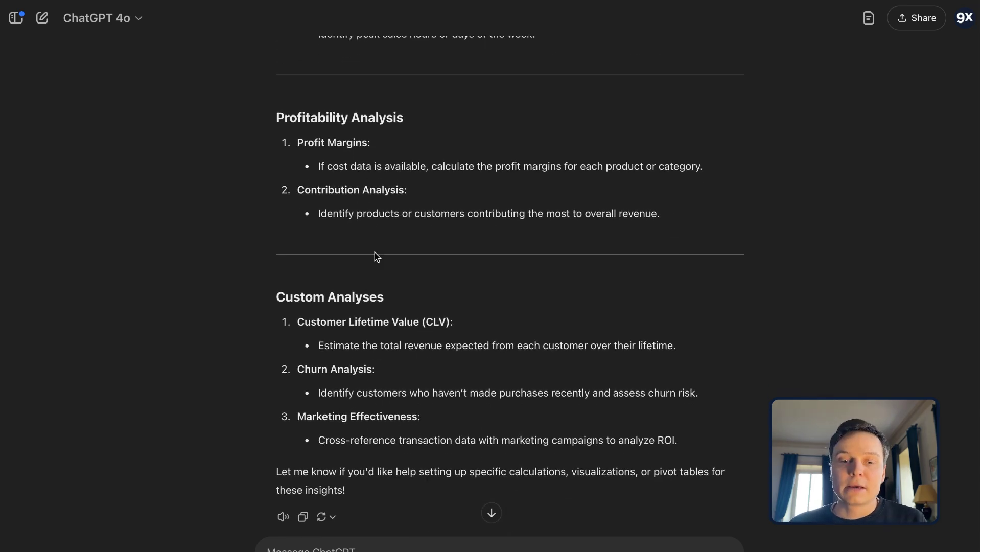
scroll(375, 253, "up", 20)
scroll(375, 253, "down", 2)
scroll(375, 253, "down", 3)
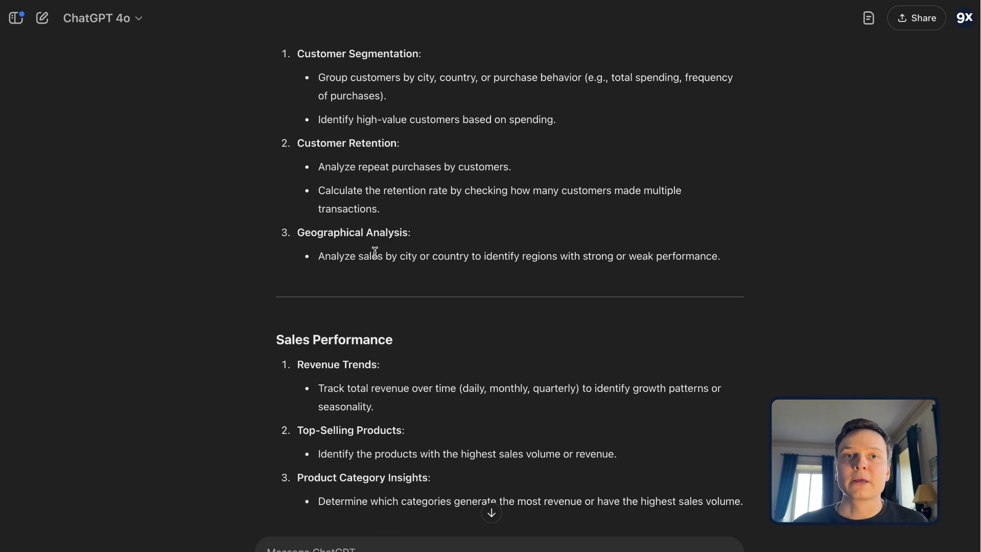
Step: Check Step 3 of the tutorial and send ChatGPT the monthly revenue per product question
left_click(240, 13)
scroll(399, 248, "down", 5)
scroll(398, 250, "down", 15)
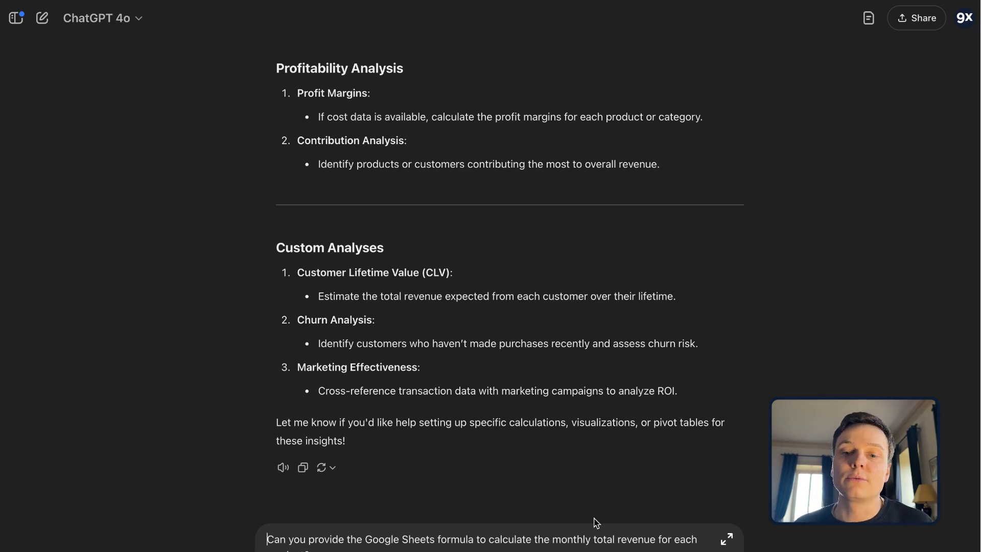
key("Return")
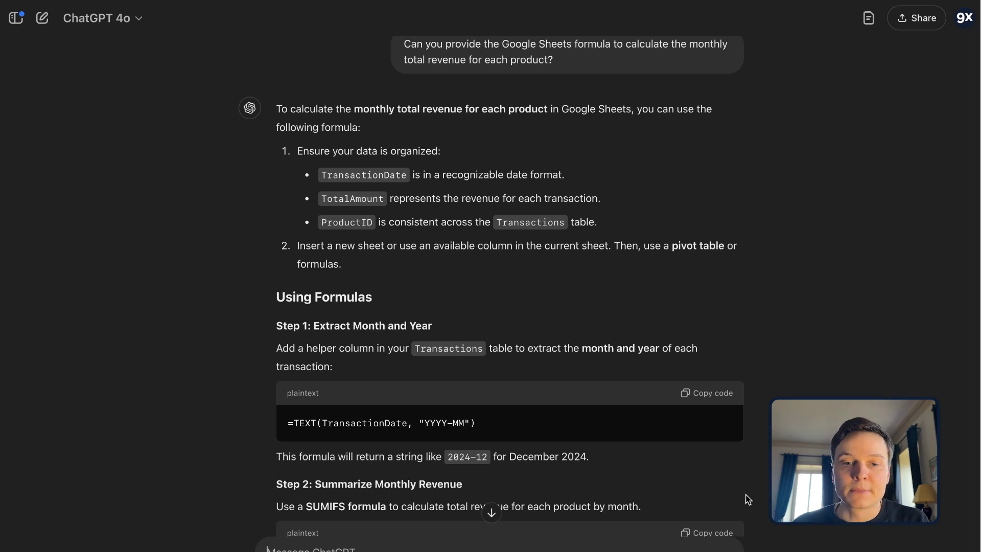
scroll(747, 499, "down", 1)
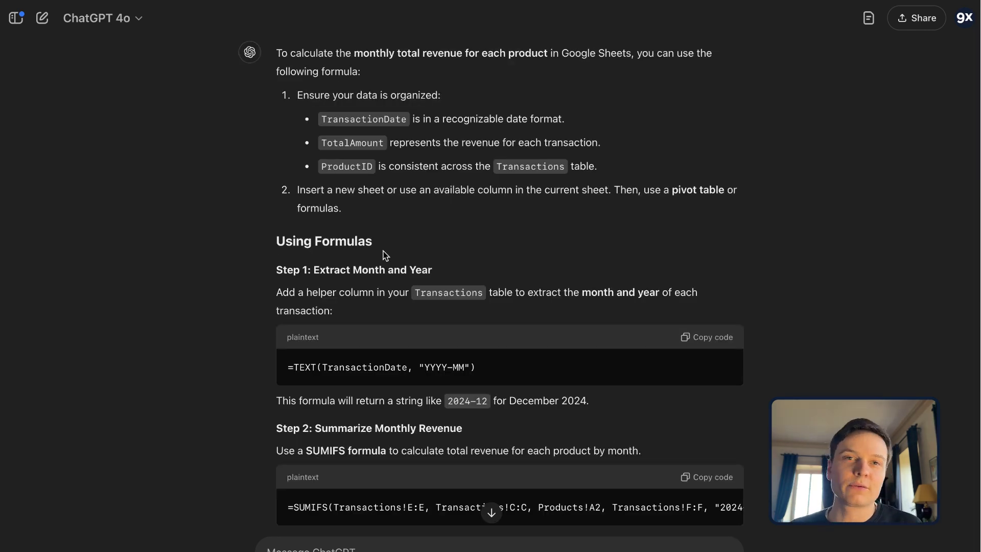
scroll(366, 238, "down", 10)
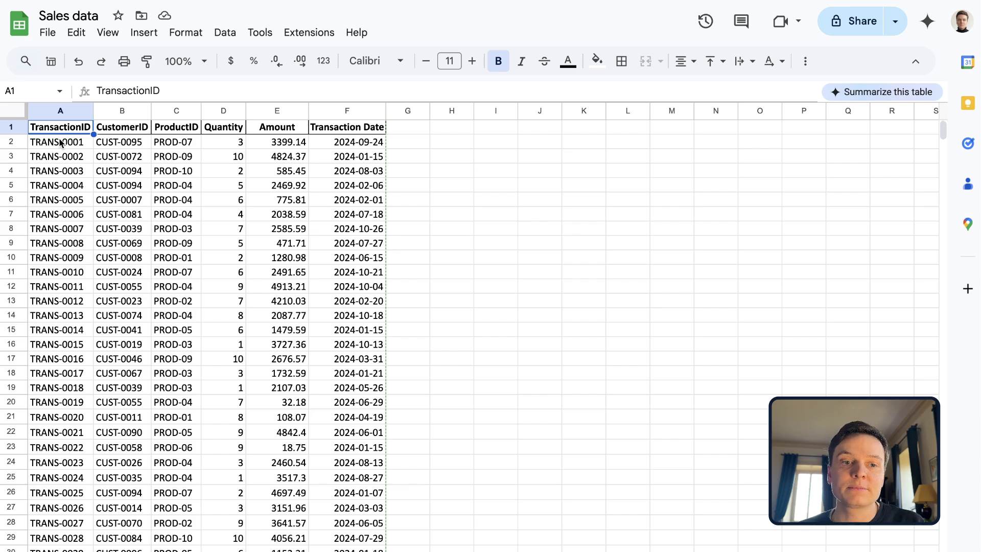
Step: Select the transactions data A1:F501 and insert a pivot table on a new sheet
key("ctrl+shift+Right")
key("ctrl+shift+Down")
left_click(140, 34)
left_click(183, 243)
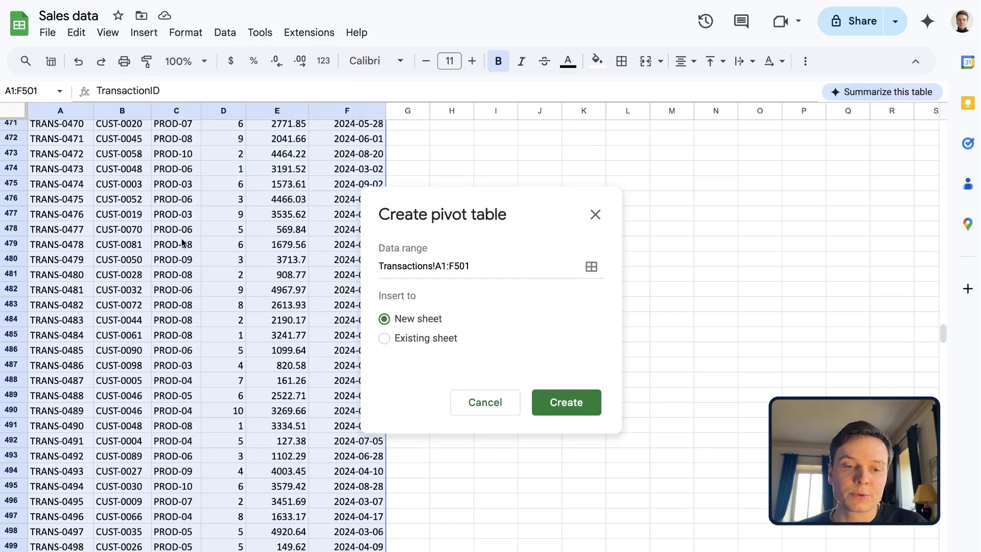
left_click(581, 404)
key("super+Tab")
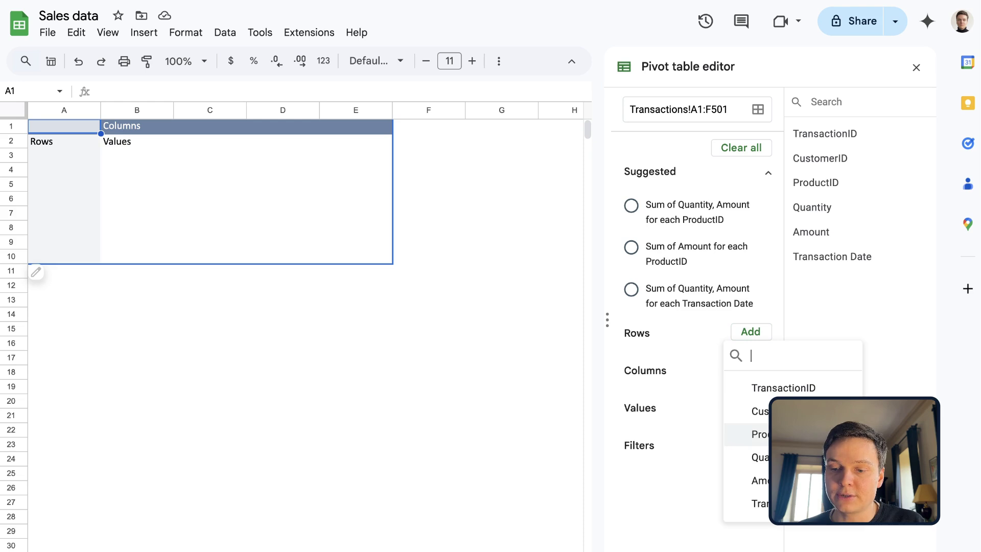
Step: Add ProductID as the pivot rows and Transaction Date as the pivot columns
left_click(758, 433)
left_click(752, 466)
left_click(756, 440)
Step: After rechecking ChatGPT, add summed Amount as the pivot values and close the editor
left_click(424, 20)
left_click(117, 13)
scroll(727, 404, "down", 2)
left_click(739, 517)
left_click(761, 467)
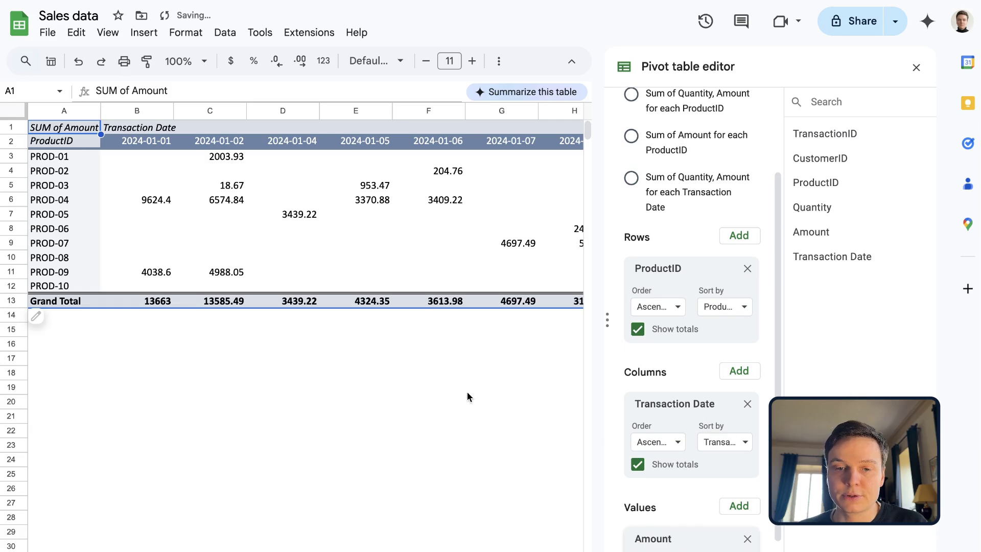
left_click(137, 140)
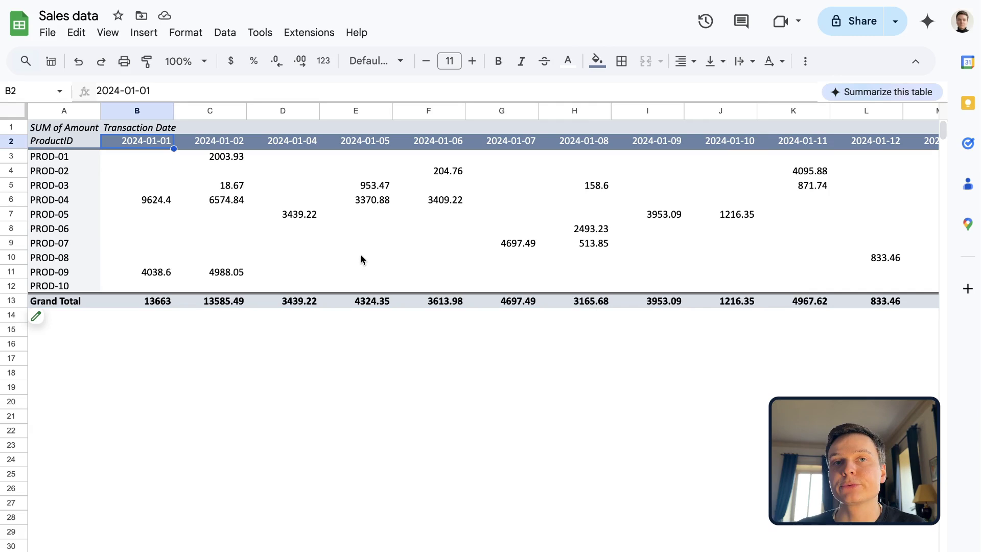